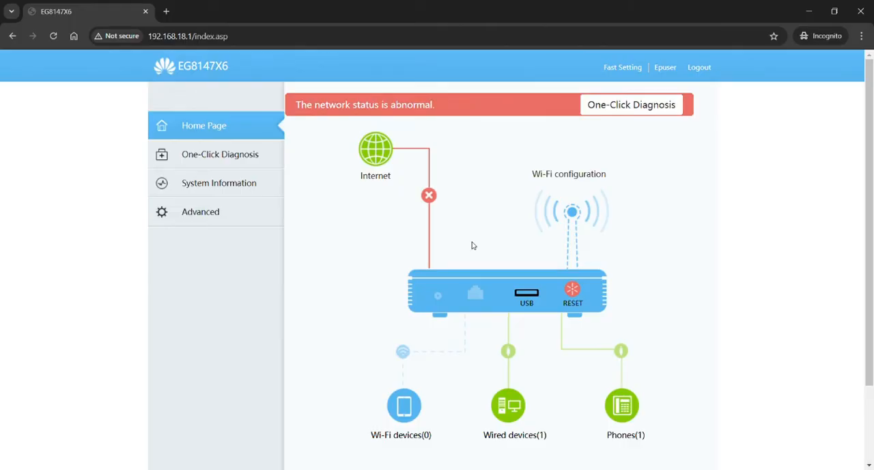
# Step: Look through the router's advanced WAN, LAN and Security settings, ending on the IPv4 filtering page
pyautogui.click(238, 221)
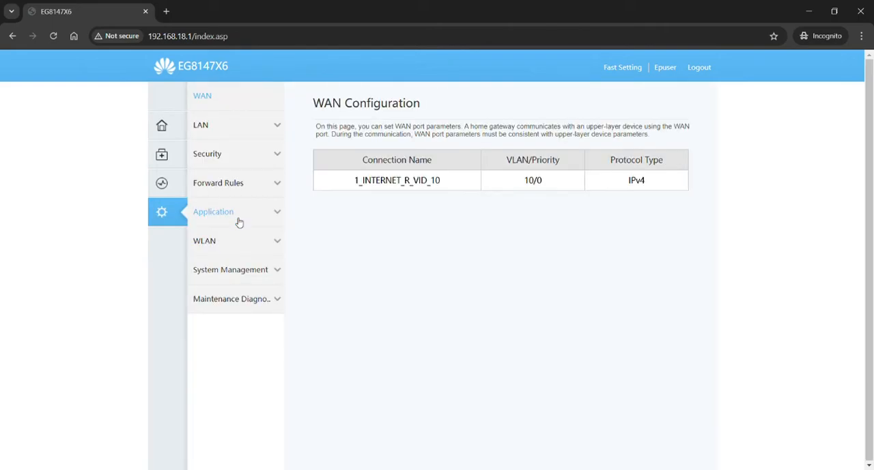
pyautogui.click(224, 164)
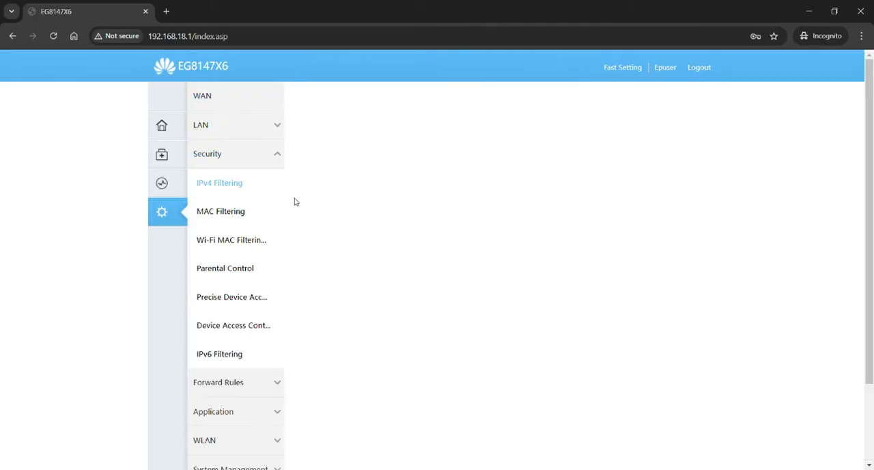
pyautogui.click(237, 128)
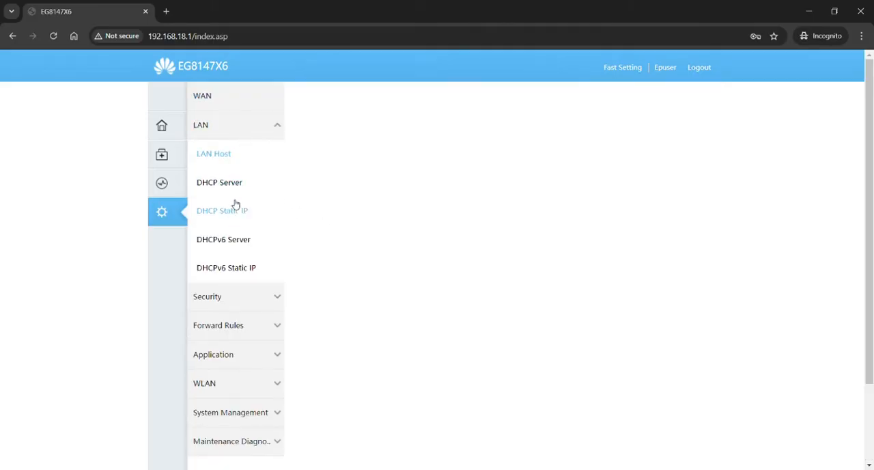
pyautogui.click(247, 299)
pyautogui.click(239, 99)
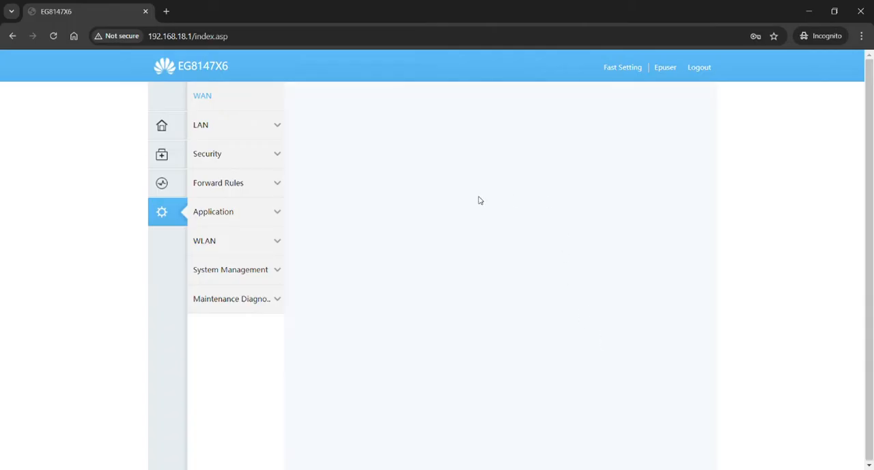
pyautogui.click(265, 156)
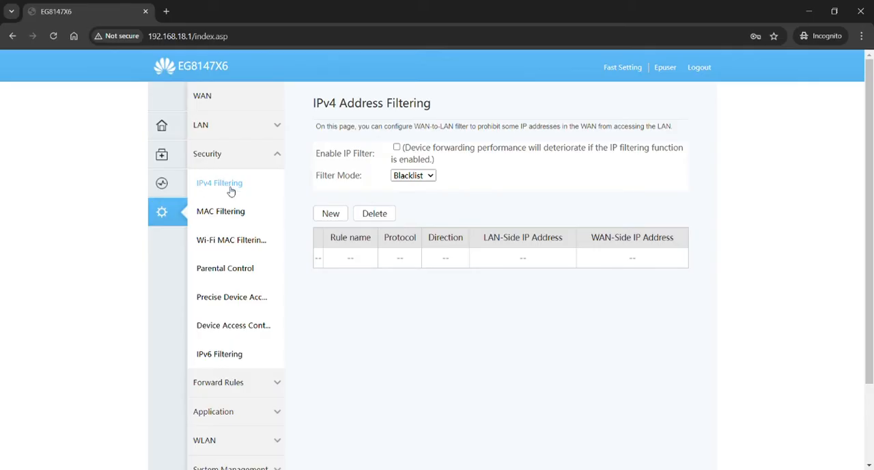
# Step: View the wired devices list from the home page and highlight the connected device's IP address
pyautogui.click(162, 127)
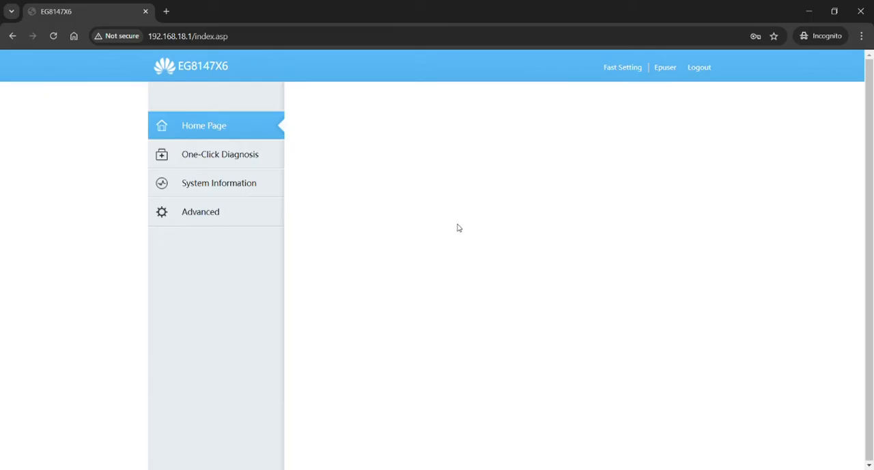
pyautogui.scroll(-2, 493, 356)
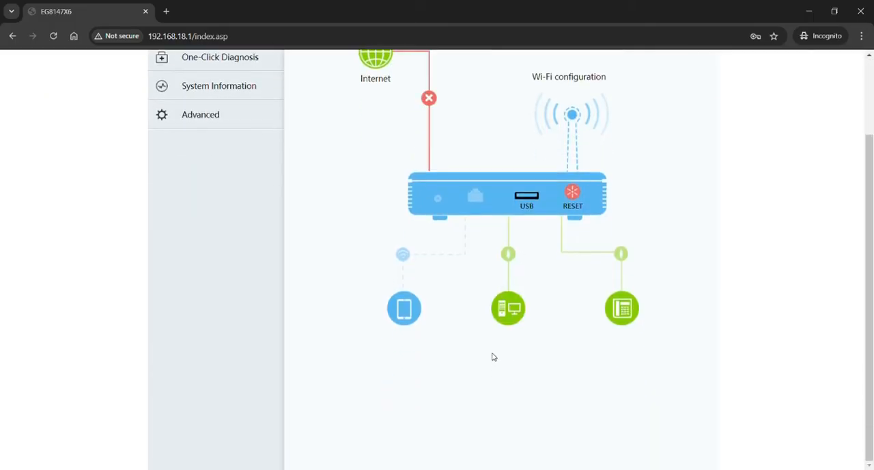
pyautogui.click(509, 307)
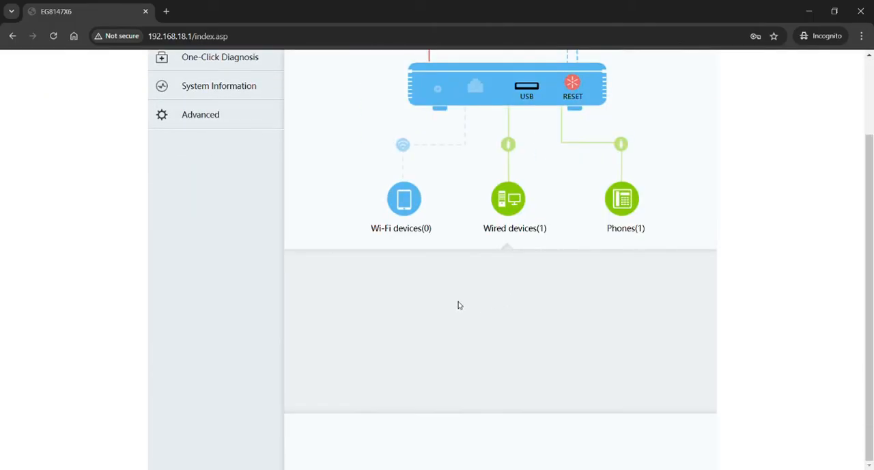
pyautogui.scroll(-2, 451, 314)
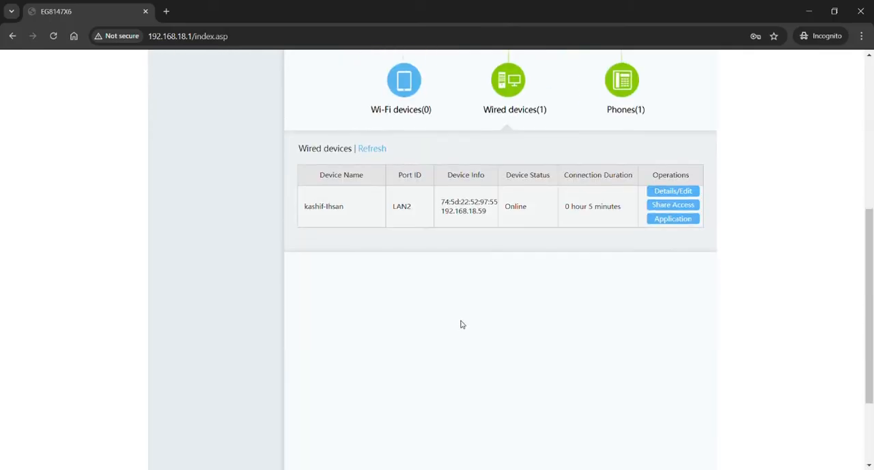
pyautogui.moveTo(441, 211); pyautogui.dragTo(487, 219)
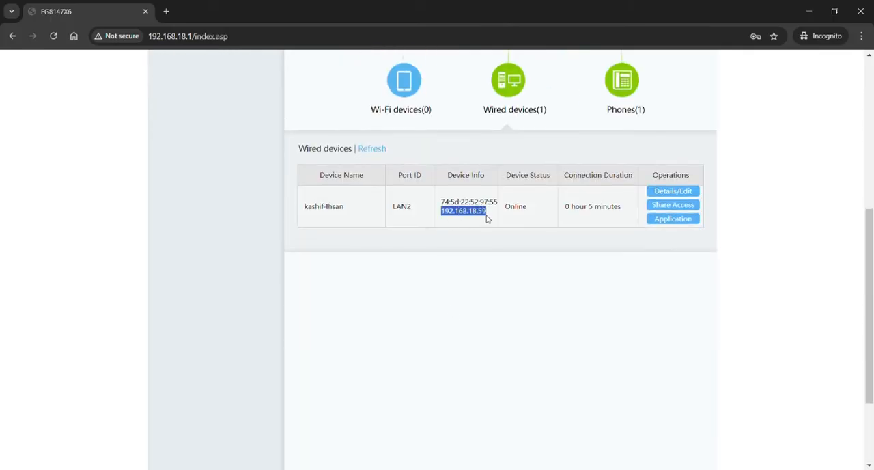
pyautogui.scroll(5, 460, 232)
# Step: Start a new IPv4 address filtering rule in the security settings, ready for its LAN-side start IP address
pyautogui.click(235, 217)
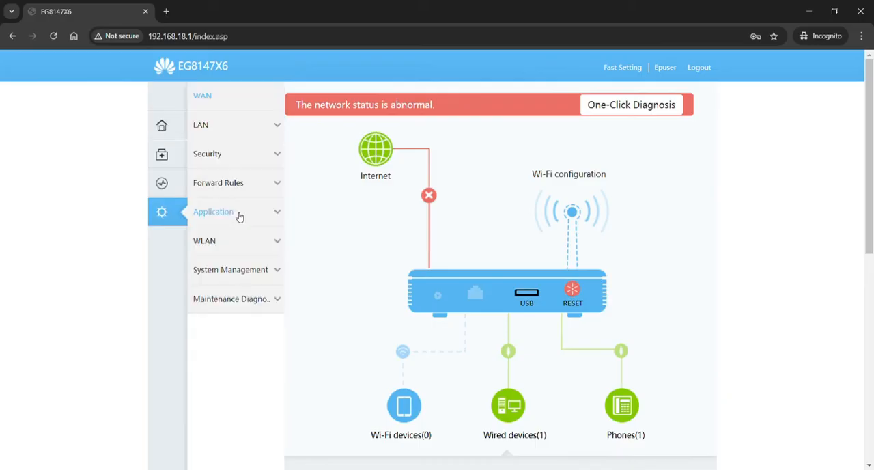
pyautogui.click(247, 153)
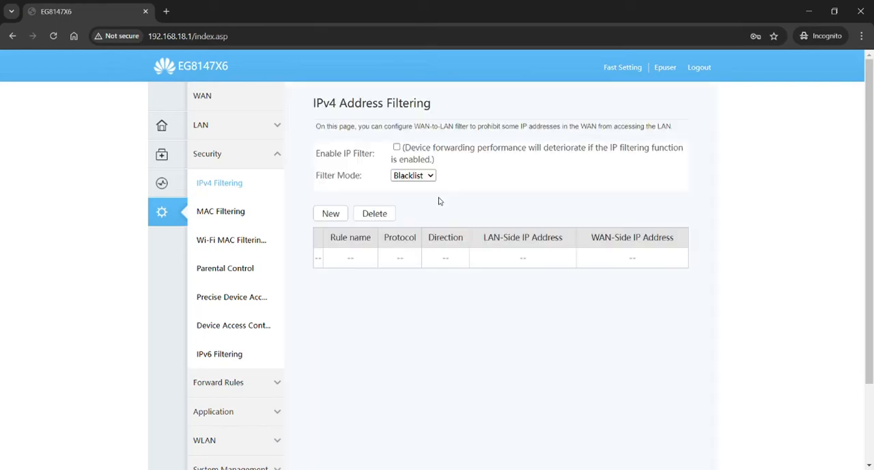
pyautogui.click(330, 213)
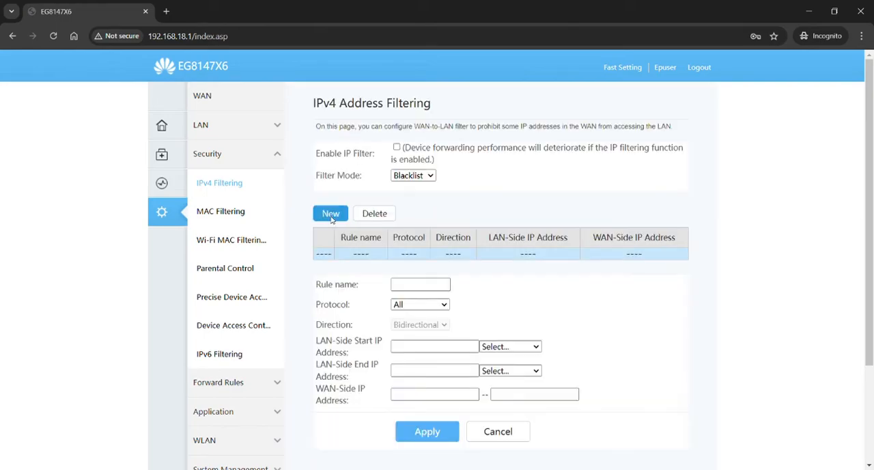
pyautogui.click(436, 347)
pyautogui.click(465, 349)
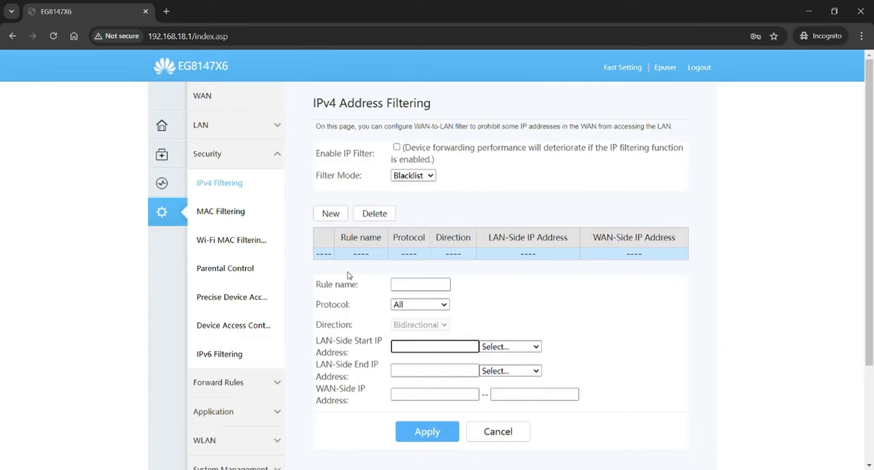
# Step: Start a new MAC address filtering rule and paste 74:5d:22:52:97:55 as its device name
pyautogui.click(226, 211)
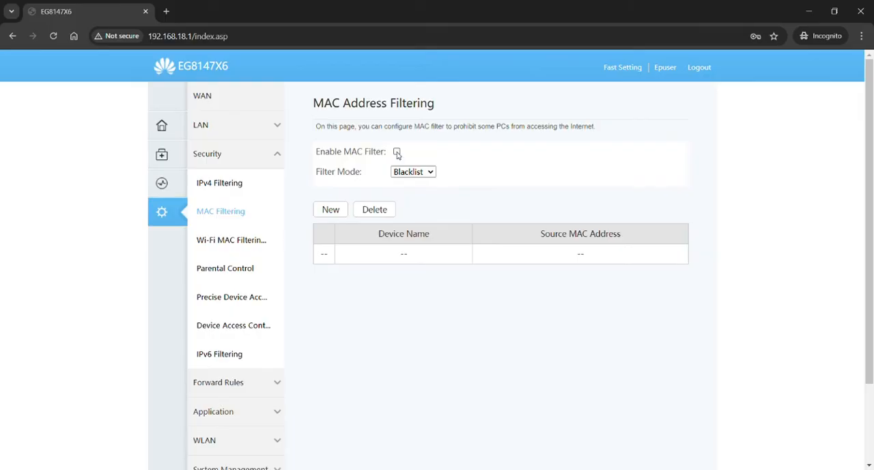
pyautogui.click(418, 190)
pyautogui.click(487, 119)
pyautogui.click(425, 171)
pyautogui.click(330, 209)
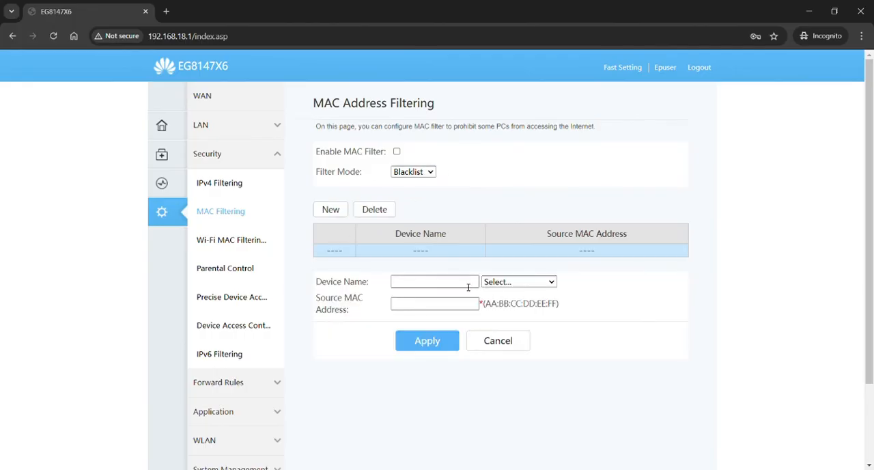
pyautogui.click(455, 286)
pyautogui.write('74:5d:22:52:97:55')
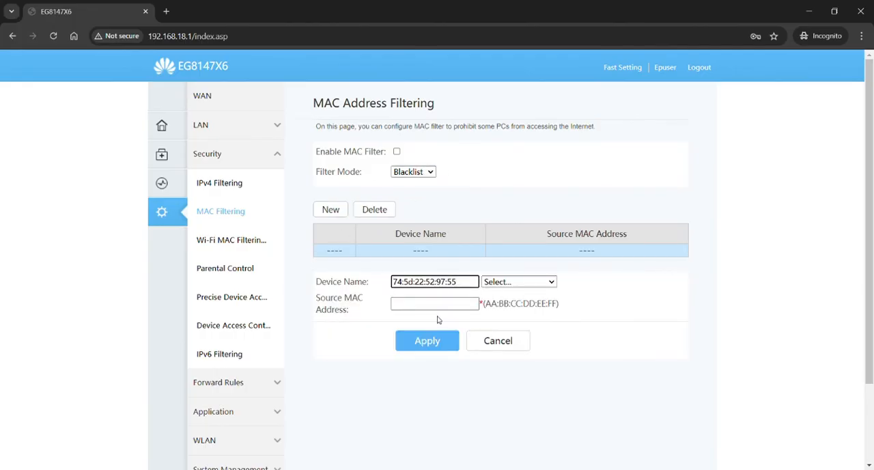
# Step: Start a new Wi-Fi MAC address filtering rule with 74:5d:22:52:97:55 as its source MAC address
pyautogui.click(246, 247)
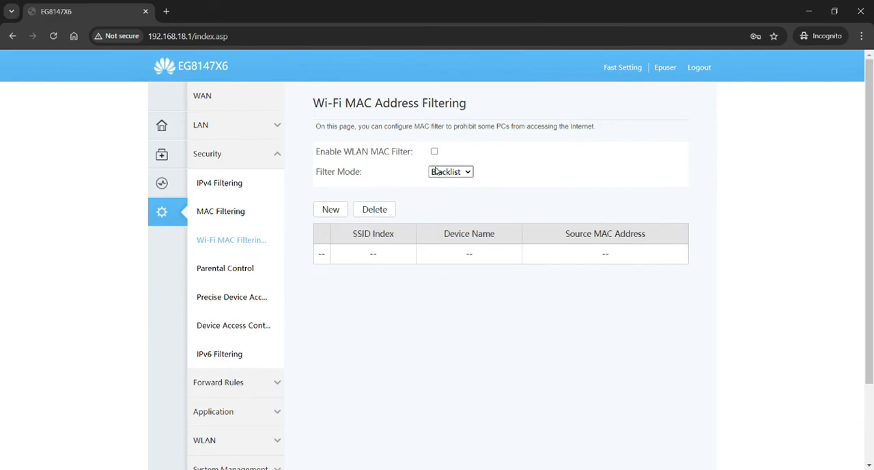
pyautogui.click(330, 209)
pyautogui.click(417, 324)
pyautogui.write('74:5d:22:52:97:55')
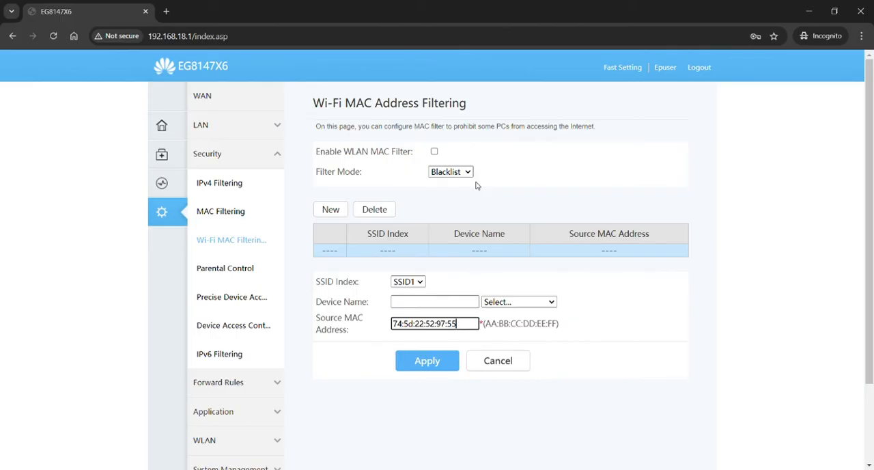
# Step: Try enabling the IPv6 address filter with a new rule form open, and turn the filter off again
pyautogui.click(232, 354)
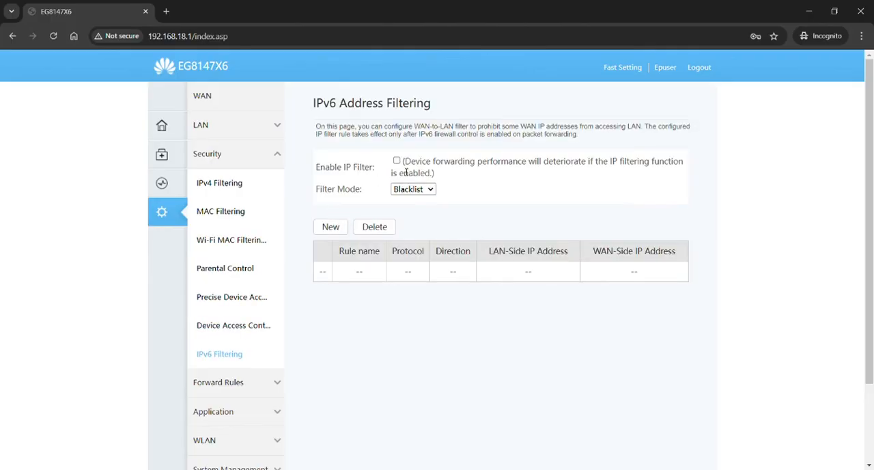
pyautogui.click(397, 161)
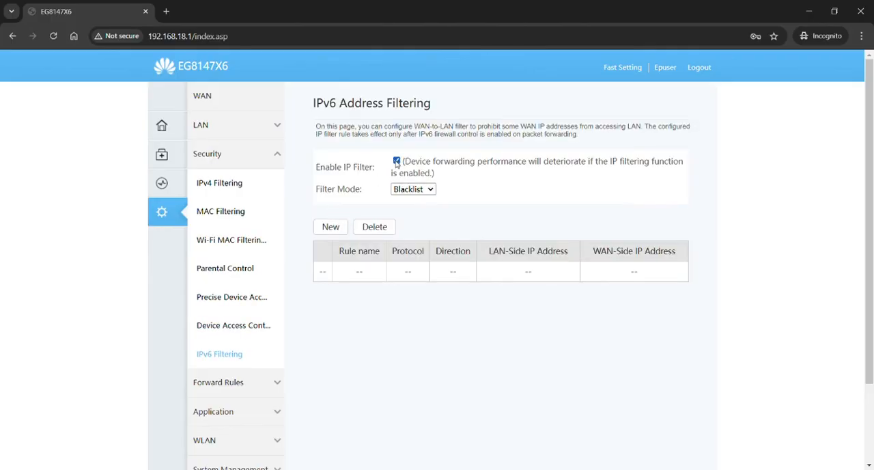
pyautogui.click(330, 228)
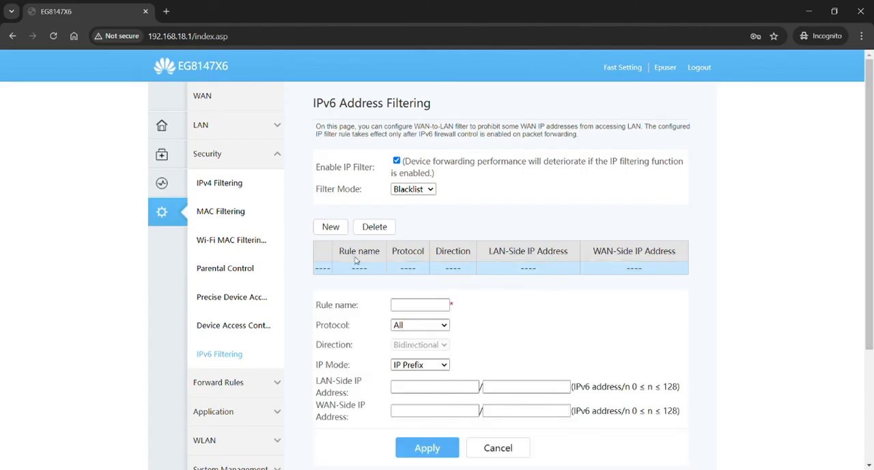
pyautogui.click(397, 161)
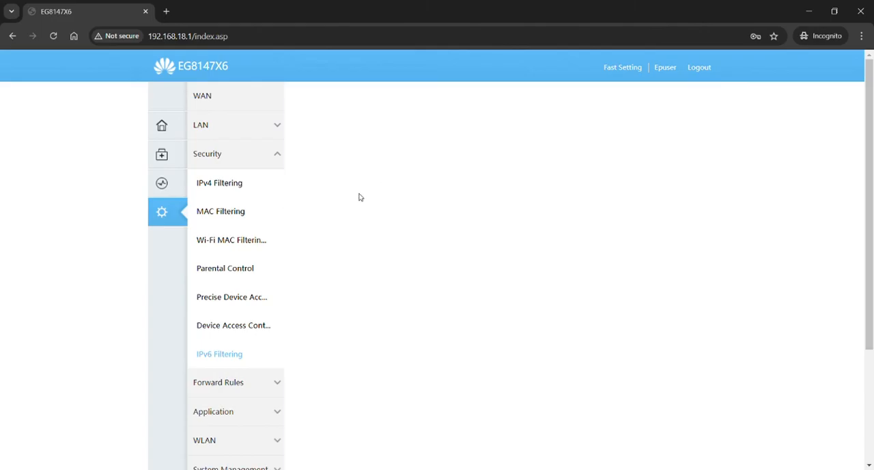